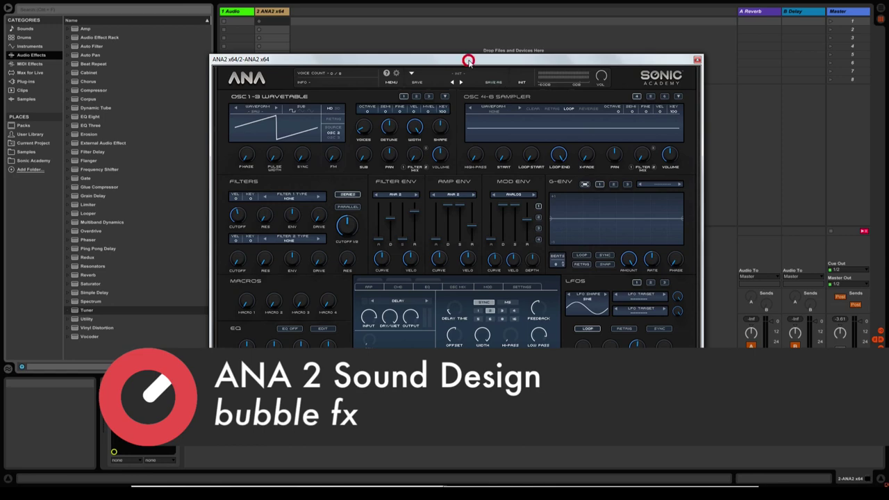
- Drag the ANA 2 window right so the full panel, keyboard included, is visible
{"action": "mouse_move", "coordinate": [469, 61]}
{"action": "left_mouse_down"}
{"action": "mouse_move", "coordinate": [637, 59]}
{"action": "mouse_move", "coordinate": [452, 55]}
{"action": "left_mouse_up"}
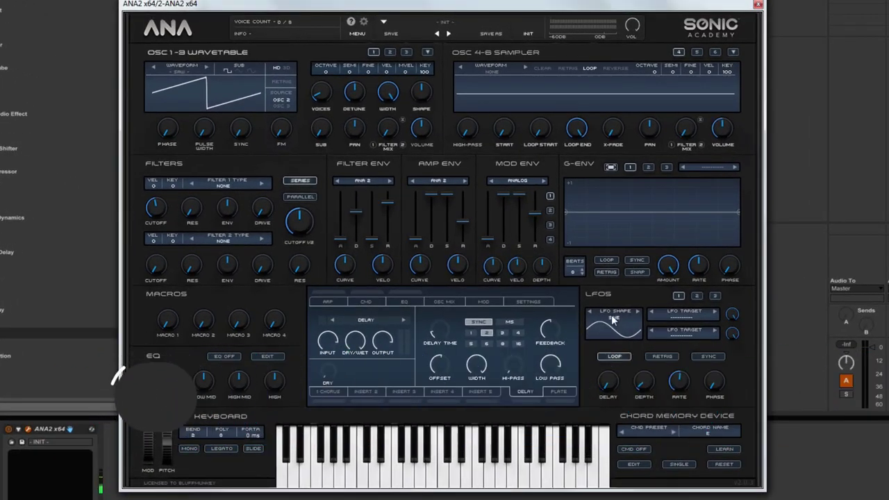
- Set LFO 1 to a saw-down shape targeting OSC 1 coarse pitch
{"action": "left_click", "coordinate": [613, 319]}
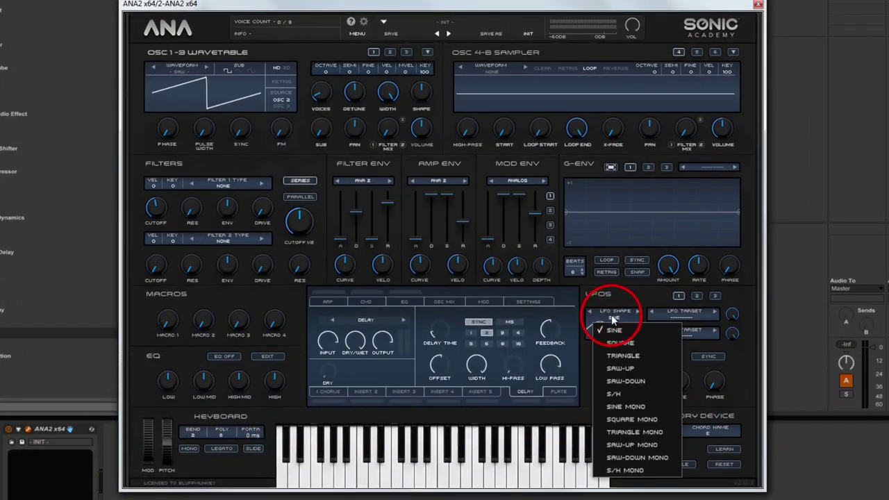
{"action": "left_click", "coordinate": [629, 381]}
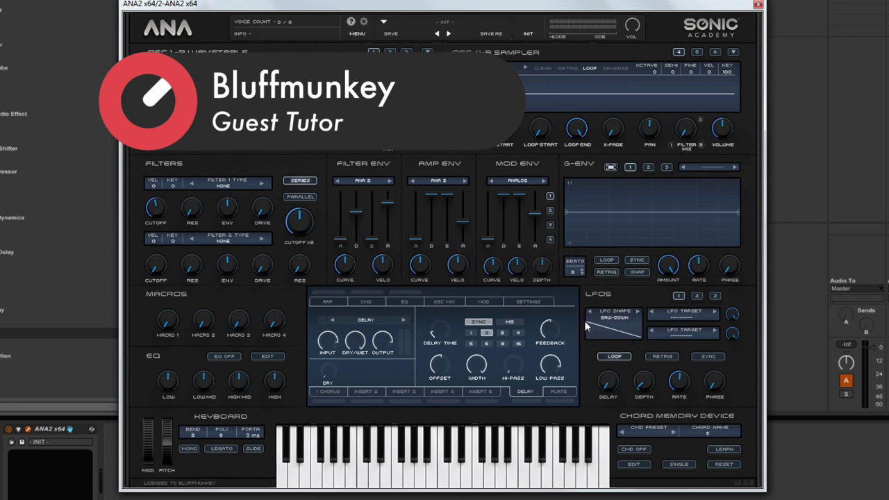
{"action": "left_click", "coordinate": [674, 317]}
{"action": "mouse_move", "coordinate": [705, 423]}
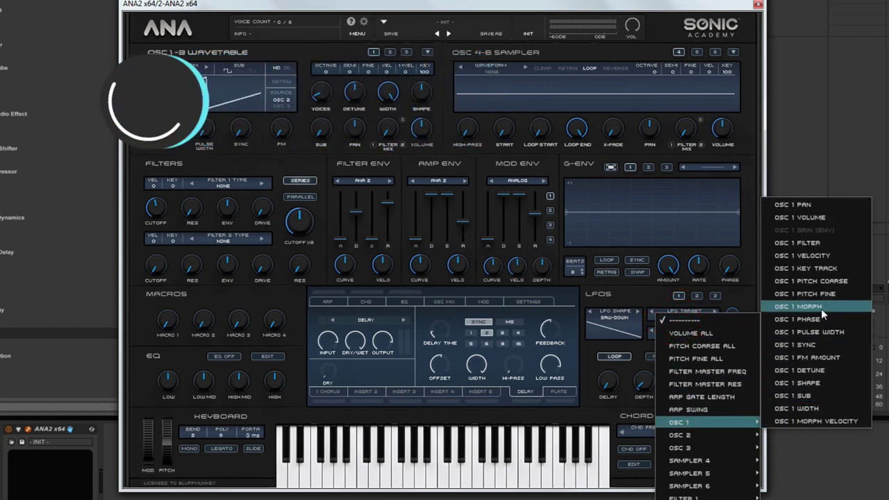
{"action": "left_click", "coordinate": [816, 282]}
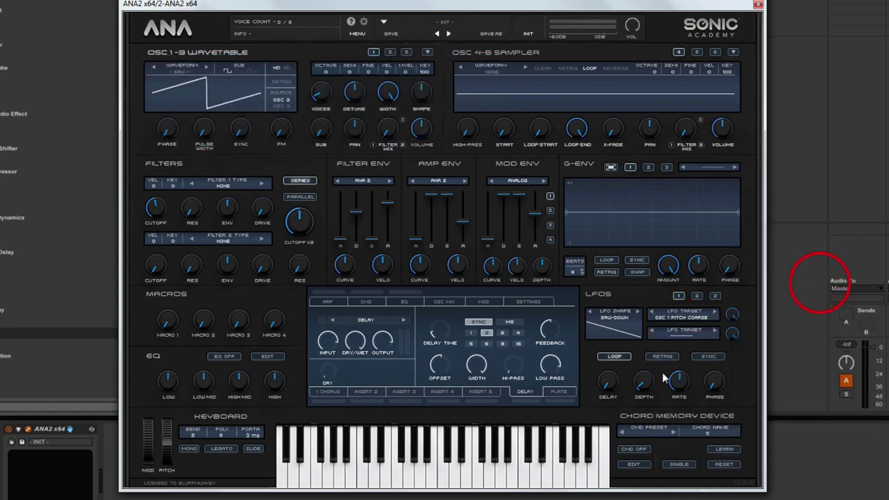
- Raise the LFO depth, fine-tune its rate, and lower the output volume
{"action": "left_click_drag", "start_coordinate": [677, 381], "coordinate": [668, 409]}
{"action": "left_click_drag", "start_coordinate": [644, 385], "coordinate": [641, 362]}
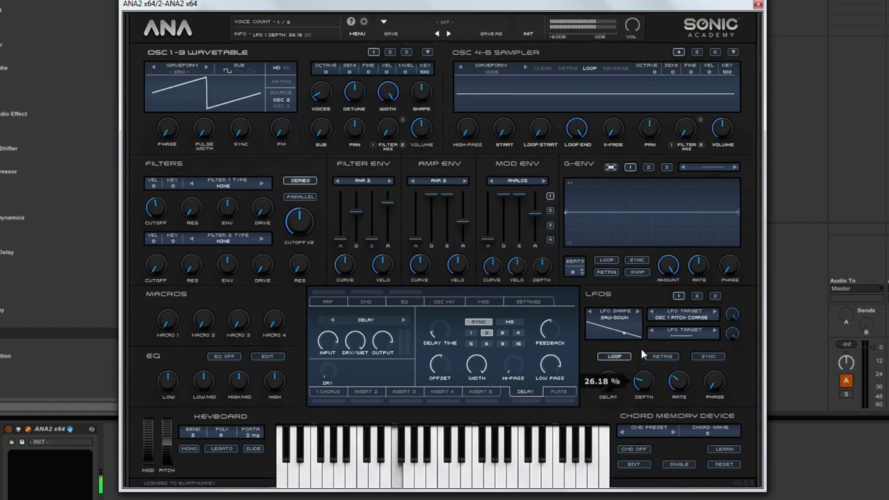
{"action": "left_click_drag", "start_coordinate": [678, 382], "coordinate": [679, 379]}
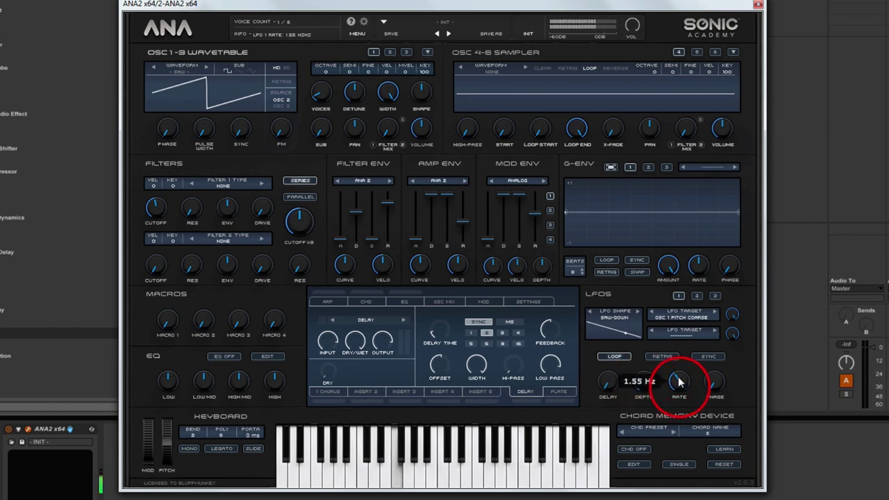
{"action": "left_click", "coordinate": [644, 380]}
{"action": "left_click_drag", "start_coordinate": [630, 28], "coordinate": [634, 58]}
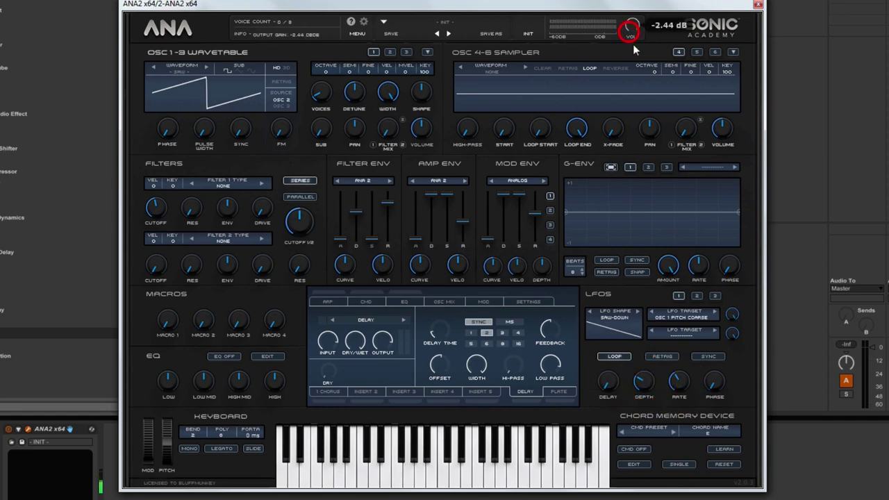
- Set filter 1 to the Analog Roly type and bring its cutoff down low
{"action": "left_click", "coordinate": [227, 187]}
{"action": "mouse_move", "coordinate": [224, 211]}
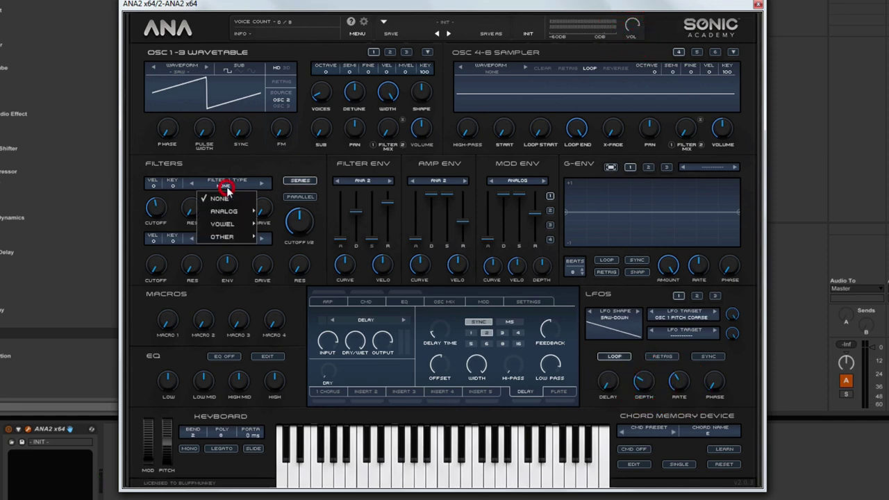
{"action": "left_click", "coordinate": [289, 214]}
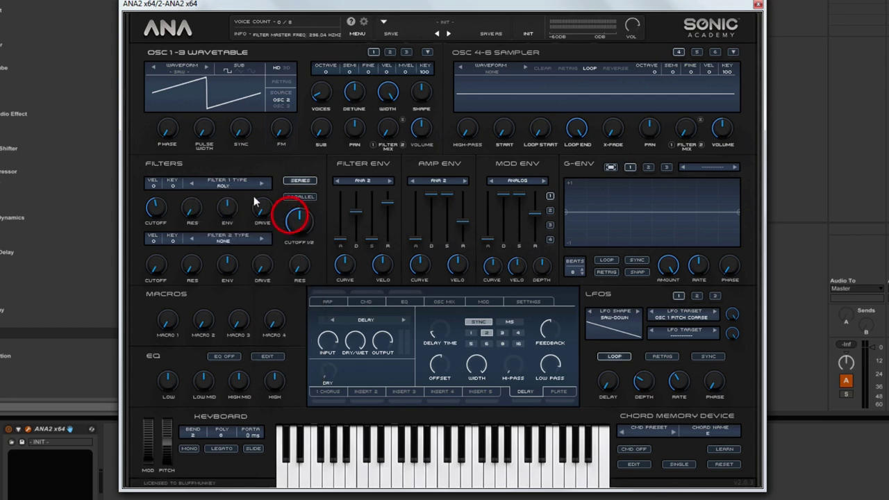
{"action": "left_click", "coordinate": [157, 207]}
{"action": "left_click_drag", "start_coordinate": [292, 221], "coordinate": [291, 250]}
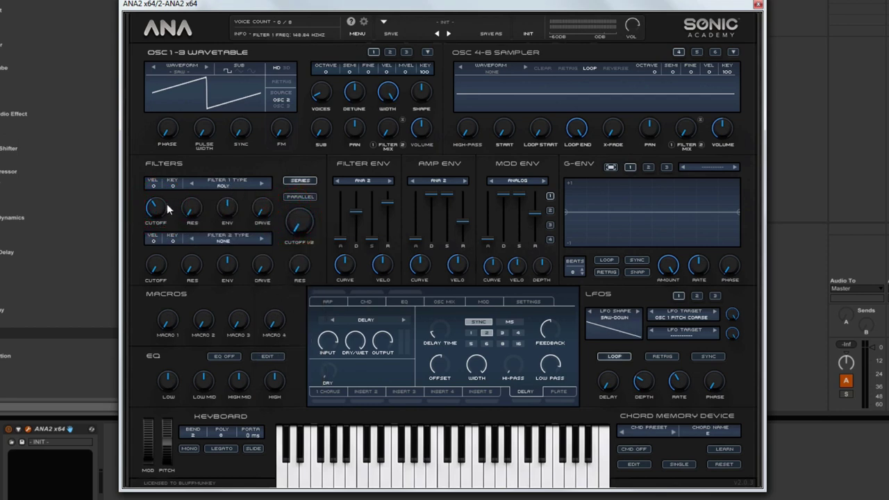
{"action": "left_click_drag", "start_coordinate": [166, 203], "coordinate": [144, 253]}
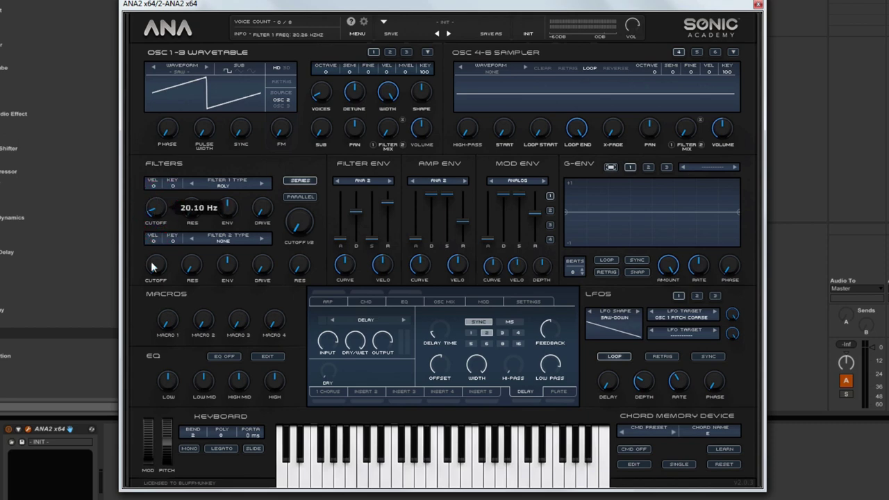
{"action": "mouse_move", "coordinate": [144, 253]}
{"action": "left_mouse_down"}
{"action": "mouse_move", "coordinate": [155, 220]}
{"action": "mouse_move", "coordinate": [156, 234]}
{"action": "left_mouse_up"}
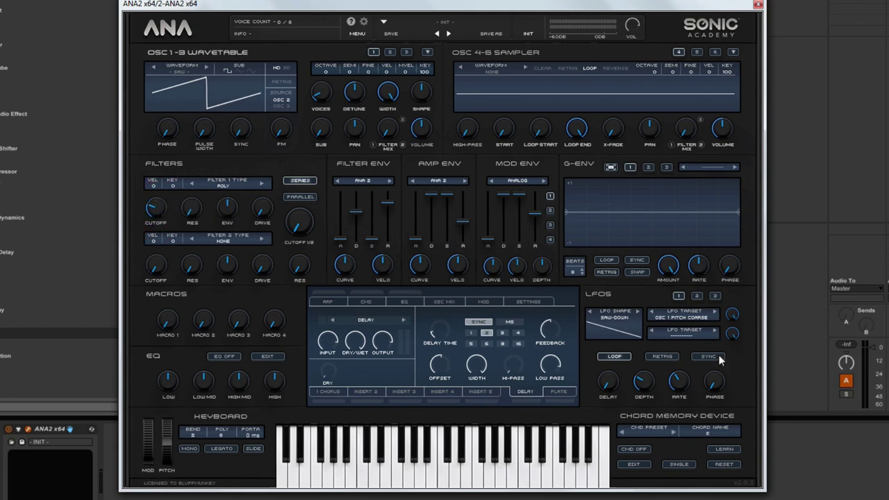
- Add filter 1 frequency as a second LFO target, cutoff near 3962 Hz, depth ~41%
{"action": "left_click", "coordinate": [683, 332]}
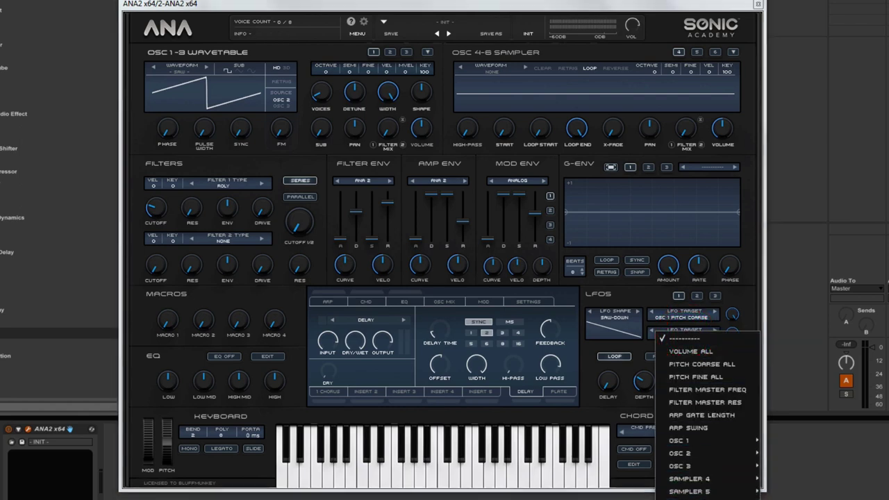
{"action": "mouse_move", "coordinate": [695, 491]}
{"action": "left_click", "coordinate": [812, 480]}
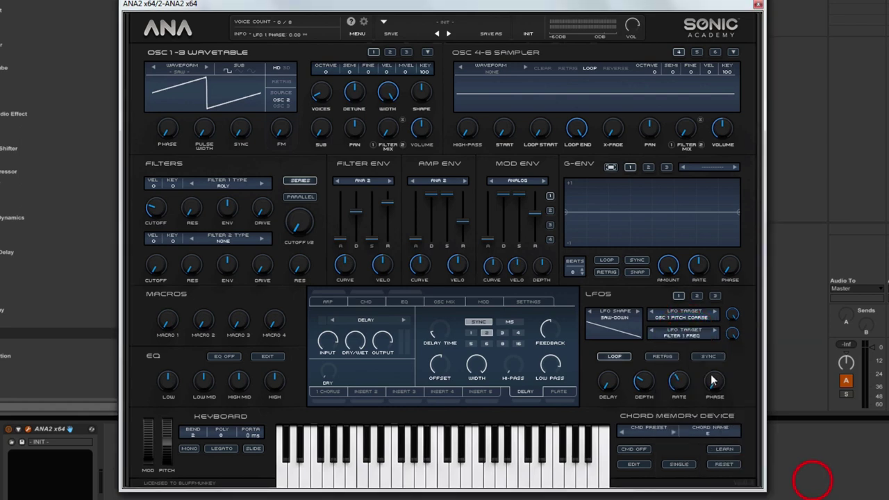
{"action": "left_click_drag", "start_coordinate": [157, 208], "coordinate": [166, 135]}
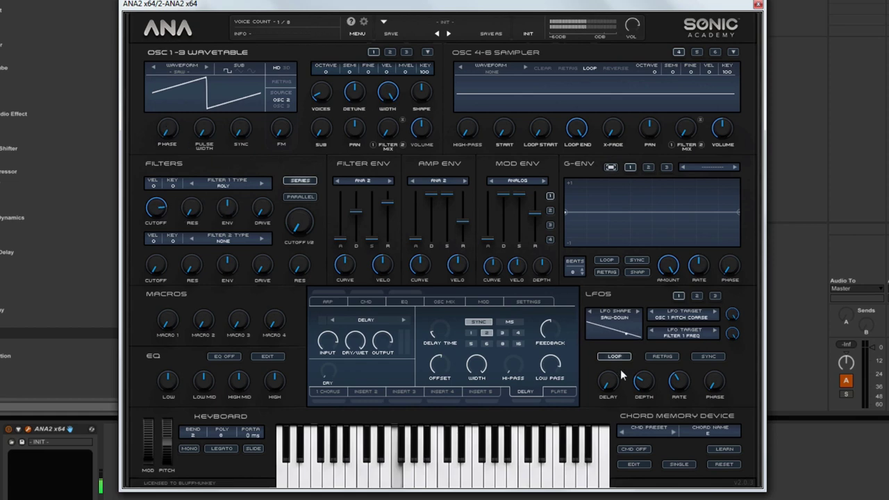
{"action": "left_click_drag", "start_coordinate": [645, 379], "coordinate": [645, 369]}
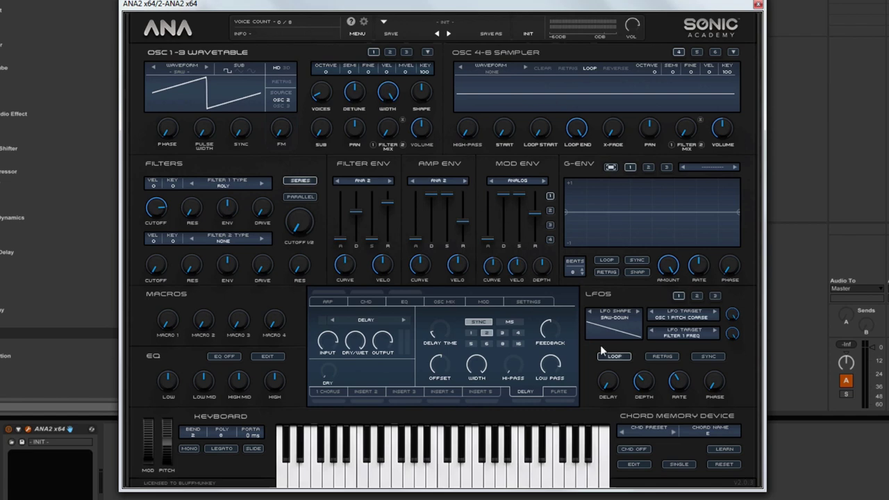
- Assign Mod Env 1 to LFO rate: attack ~1.8 s, lower sustain, depth ~25%, LFO depth ~44%
{"action": "right_click", "coordinate": [678, 386]}
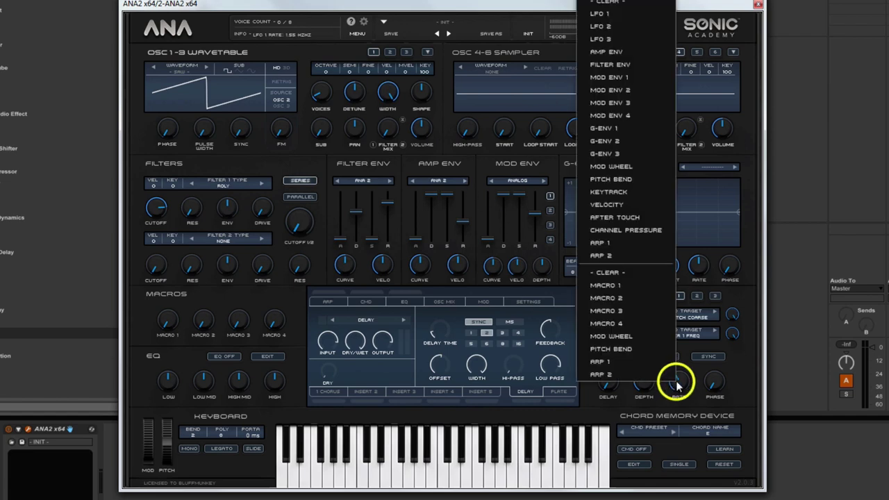
{"action": "left_click", "coordinate": [618, 79]}
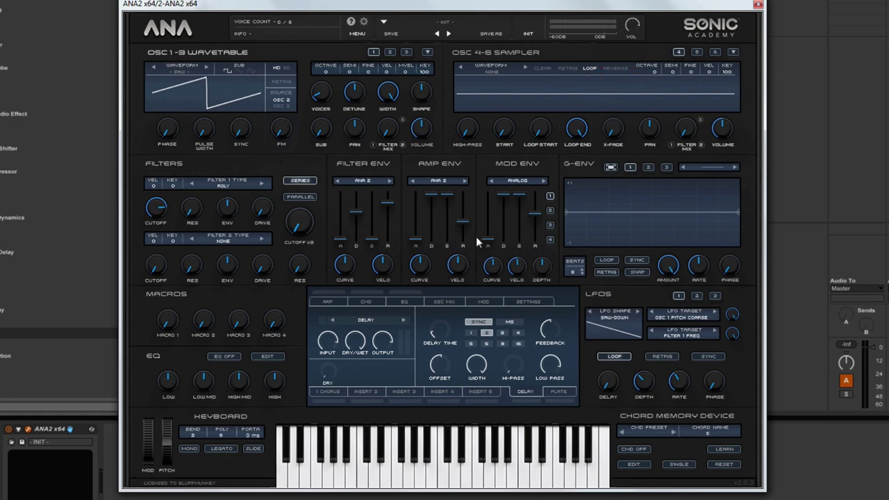
{"action": "left_click_drag", "start_coordinate": [487, 239], "coordinate": [487, 211]}
{"action": "mouse_move", "coordinate": [518, 195]}
{"action": "left_mouse_down"}
{"action": "mouse_move", "coordinate": [534, 221]}
{"action": "mouse_move", "coordinate": [505, 206]}
{"action": "left_mouse_up"}
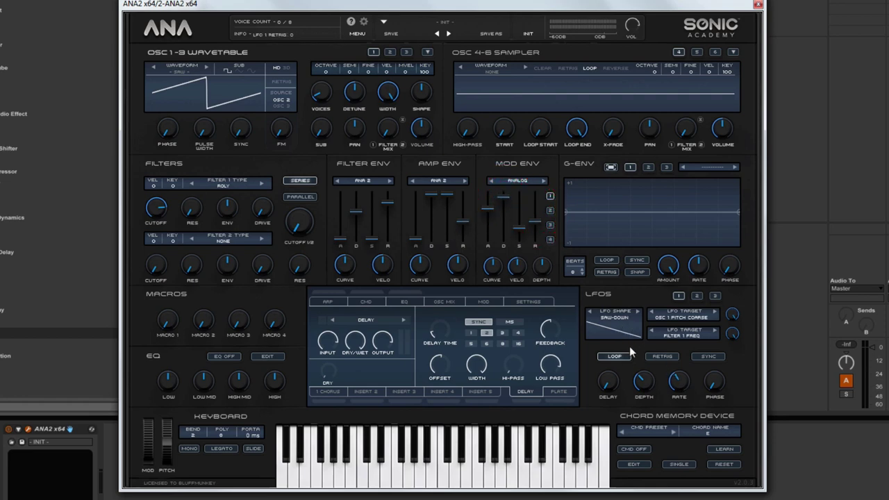
{"action": "left_click_drag", "start_coordinate": [543, 274], "coordinate": [545, 270]}
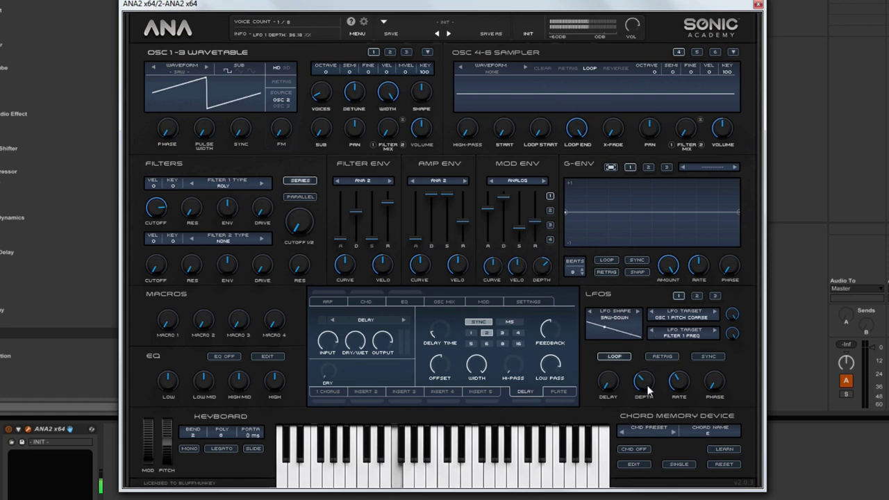
{"action": "left_click_drag", "start_coordinate": [647, 390], "coordinate": [651, 372]}
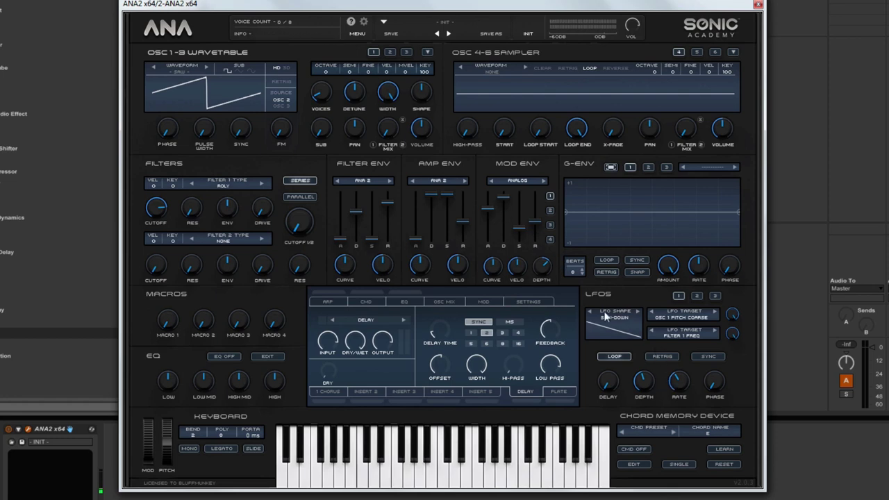
- Set the Mod Env 1 to LFO 1 Rate matrix amount to 64, envelope depth ~25%
{"action": "left_click", "coordinate": [486, 301]}
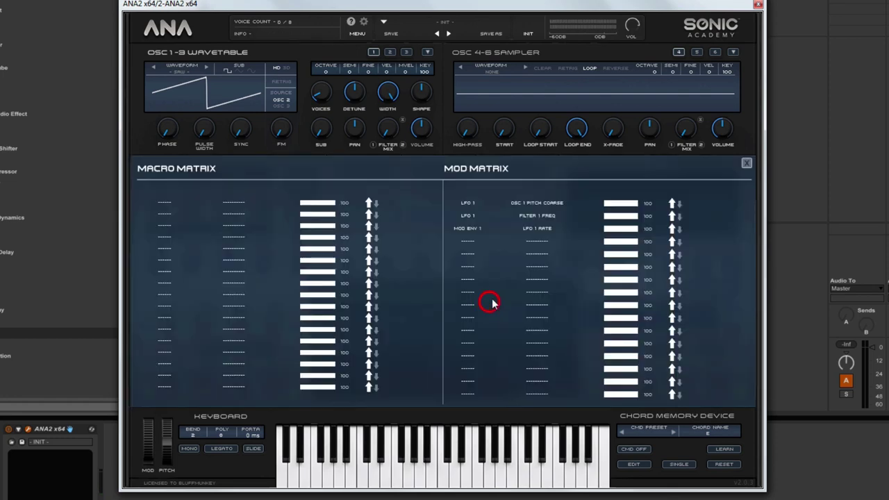
{"action": "left_click", "coordinate": [625, 229]}
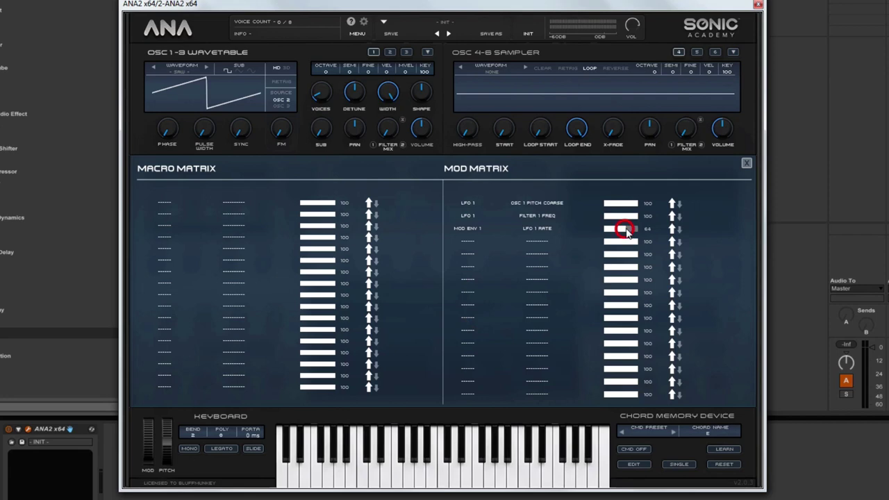
{"action": "left_click", "coordinate": [746, 162]}
{"action": "left_click_drag", "start_coordinate": [543, 267], "coordinate": [543, 261]}
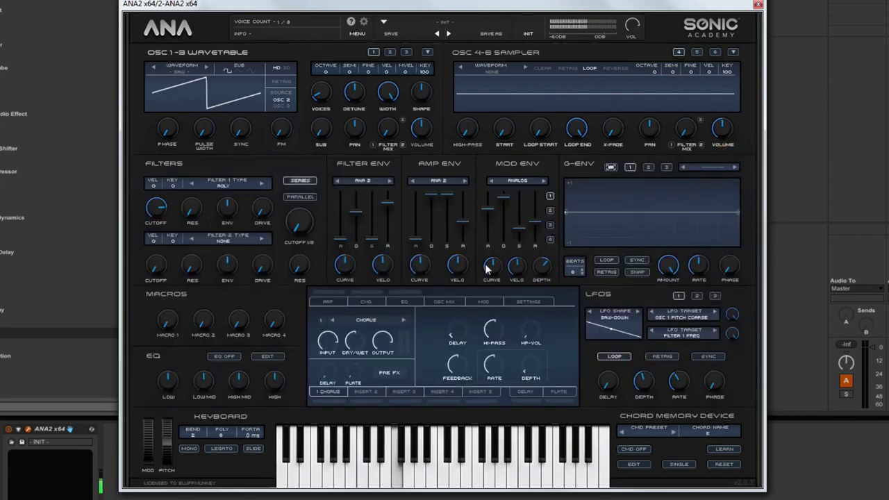
- Enable LFO retrigger, set mod envelope depth to ~28% and LFO depth to ~54%
{"action": "left_click", "coordinate": [502, 198]}
{"action": "left_click_drag", "start_coordinate": [502, 198], "coordinate": [488, 211]}
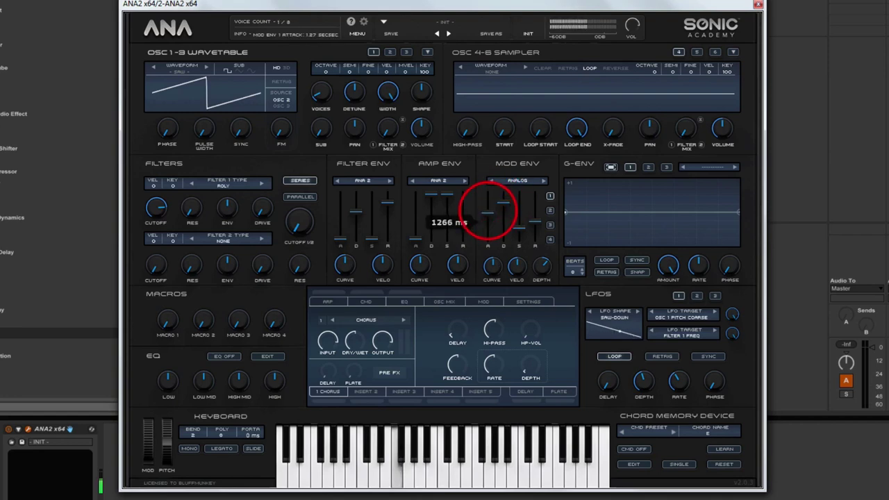
{"action": "left_click", "coordinate": [661, 357]}
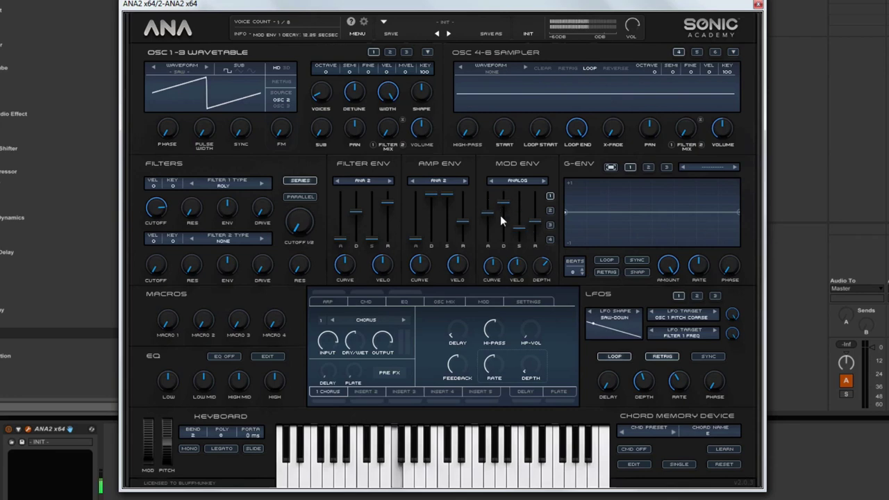
{"action": "left_click", "coordinate": [632, 25]}
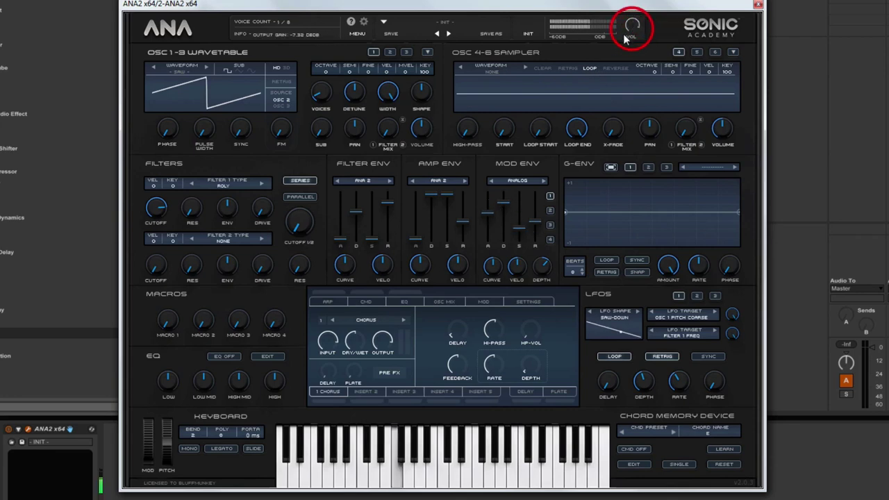
{"action": "left_click", "coordinate": [489, 213]}
{"action": "left_click_drag", "start_coordinate": [542, 266], "coordinate": [542, 250]}
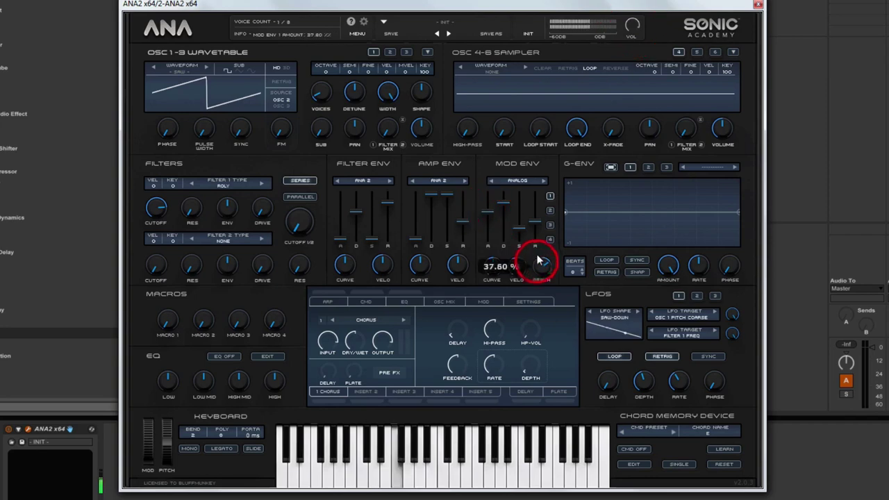
{"action": "left_click_drag", "start_coordinate": [644, 370], "coordinate": [645, 371]}
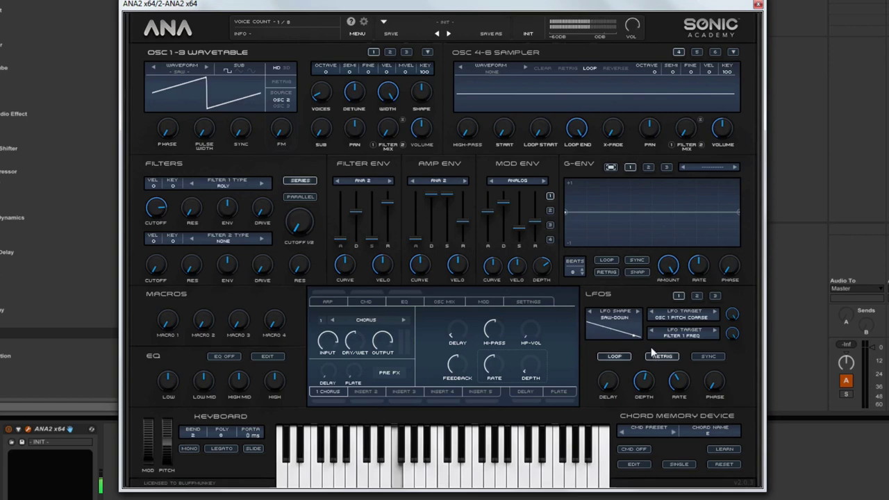
- Set mod envelope attack to about 4.9 s, decay to 13.8 s, depth ~31%
{"action": "left_click_drag", "start_coordinate": [490, 213], "coordinate": [490, 214]}
{"action": "mouse_move", "coordinate": [546, 268]}
{"action": "left_mouse_down"}
{"action": "mouse_move", "coordinate": [548, 276]}
{"action": "mouse_move", "coordinate": [544, 270]}
{"action": "left_mouse_up"}
{"action": "left_click_drag", "start_coordinate": [490, 214], "coordinate": [488, 226]}
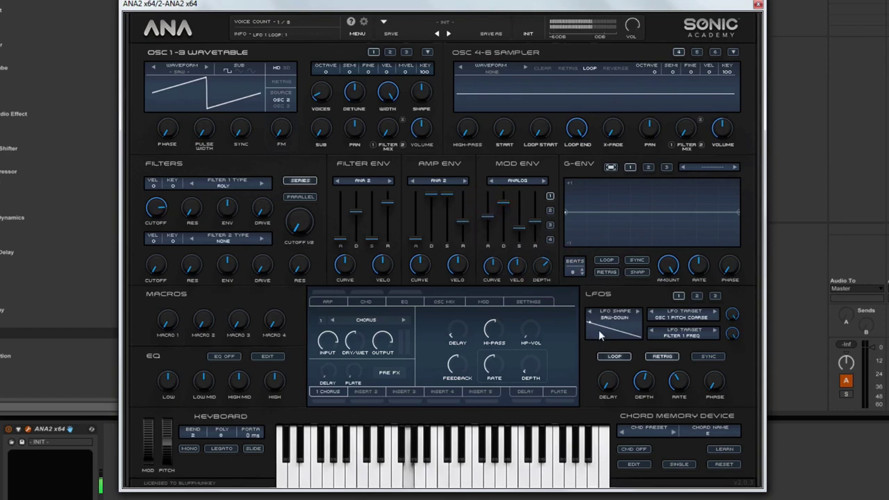
{"action": "left_click_drag", "start_coordinate": [495, 222], "coordinate": [489, 206]}
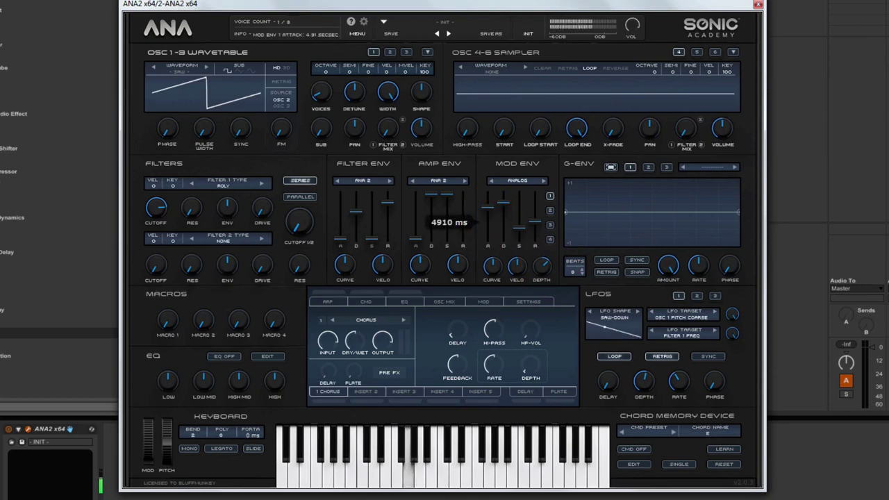
{"action": "left_click_drag", "start_coordinate": [507, 207], "coordinate": [504, 201]}
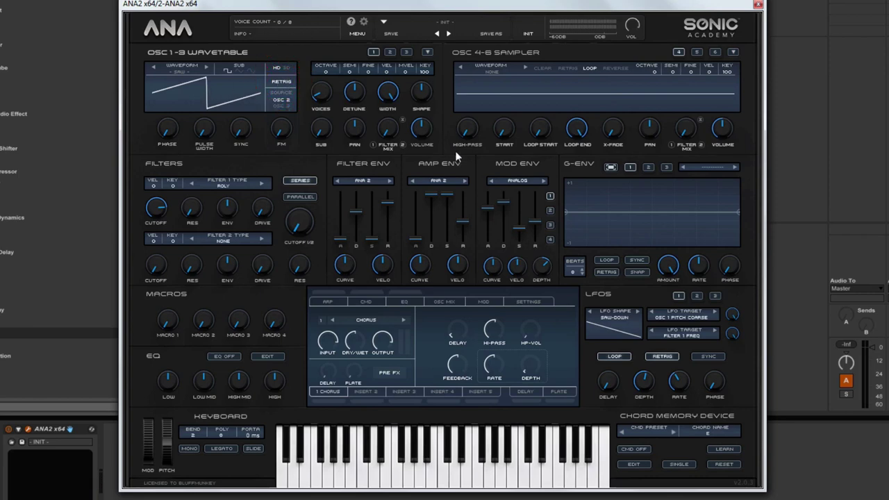
- Lengthen the amp envelope release slightly and set the mod envelope release to about 0.38 s
{"action": "left_click", "coordinate": [159, 204]}
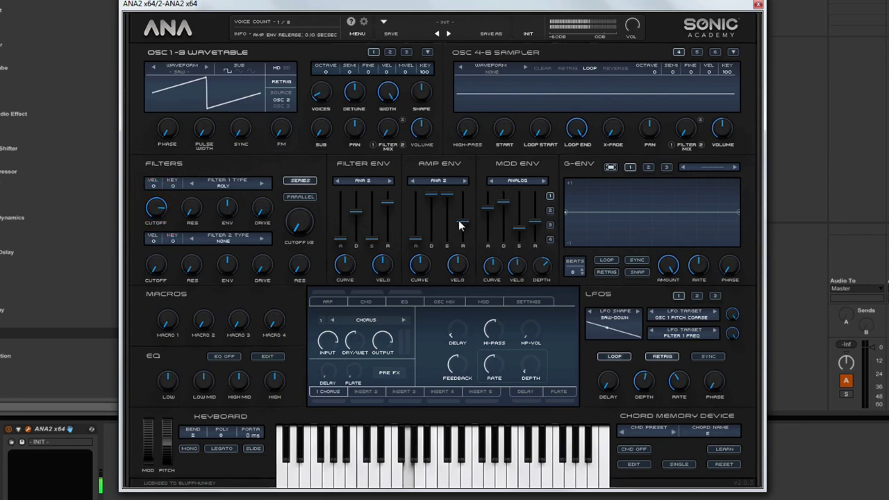
{"action": "left_click_drag", "start_coordinate": [459, 220], "coordinate": [464, 221]}
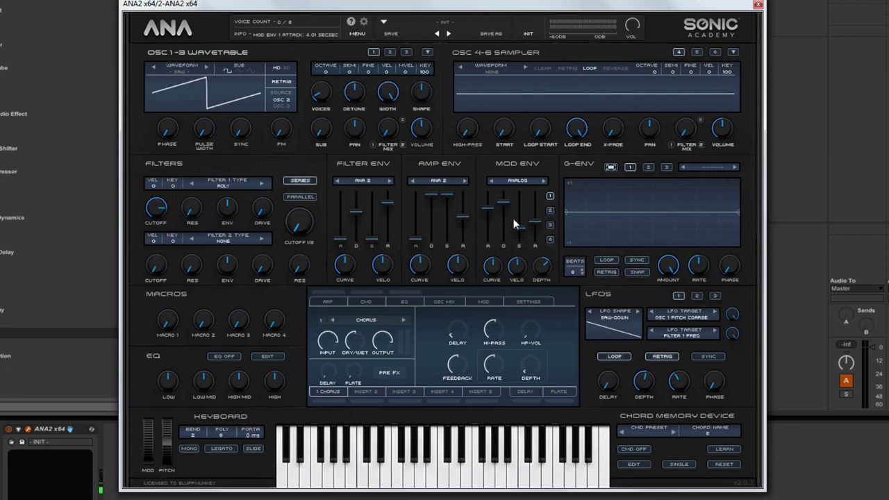
{"action": "left_click_drag", "start_coordinate": [537, 221], "coordinate": [536, 226]}
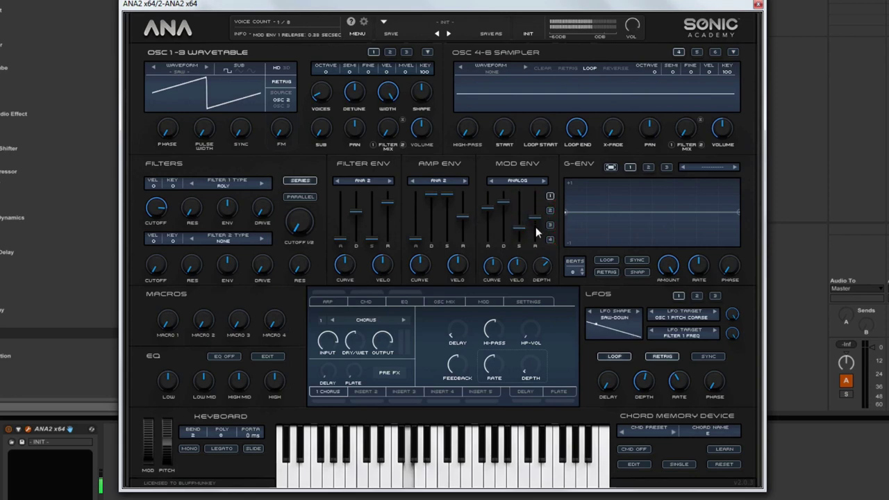